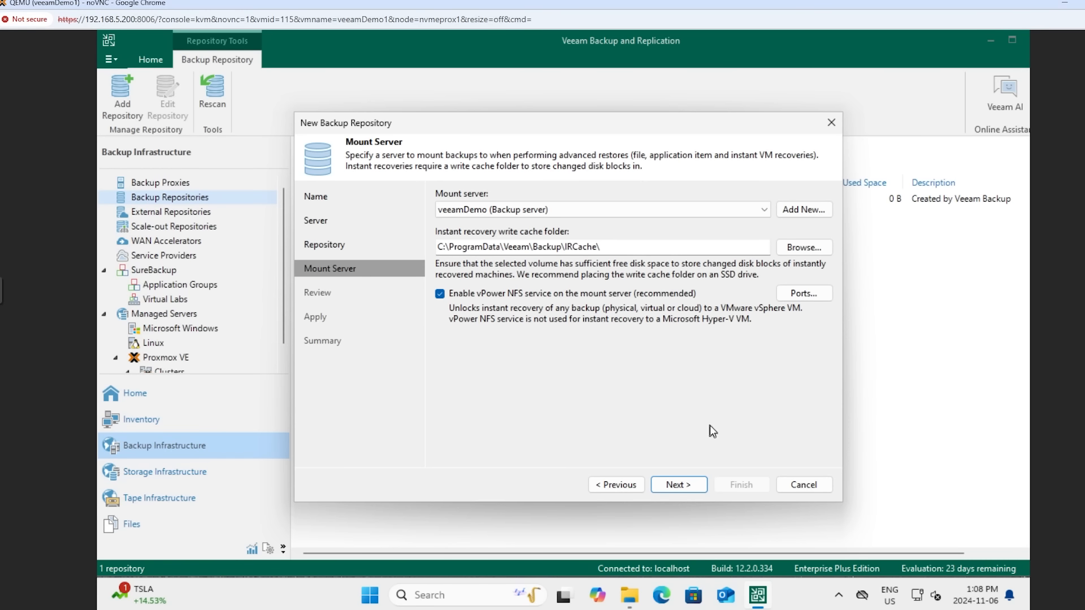
Accept the mount server settings, apply the new backup repository configuration, and finish the wizard after reviewing its summary
click(690, 490)
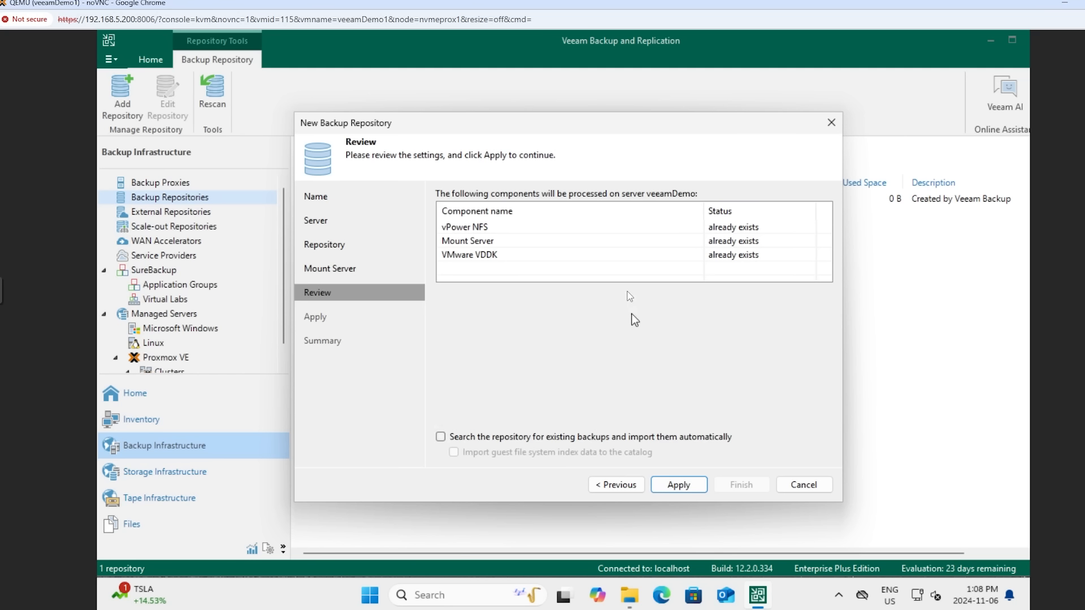
click(678, 485)
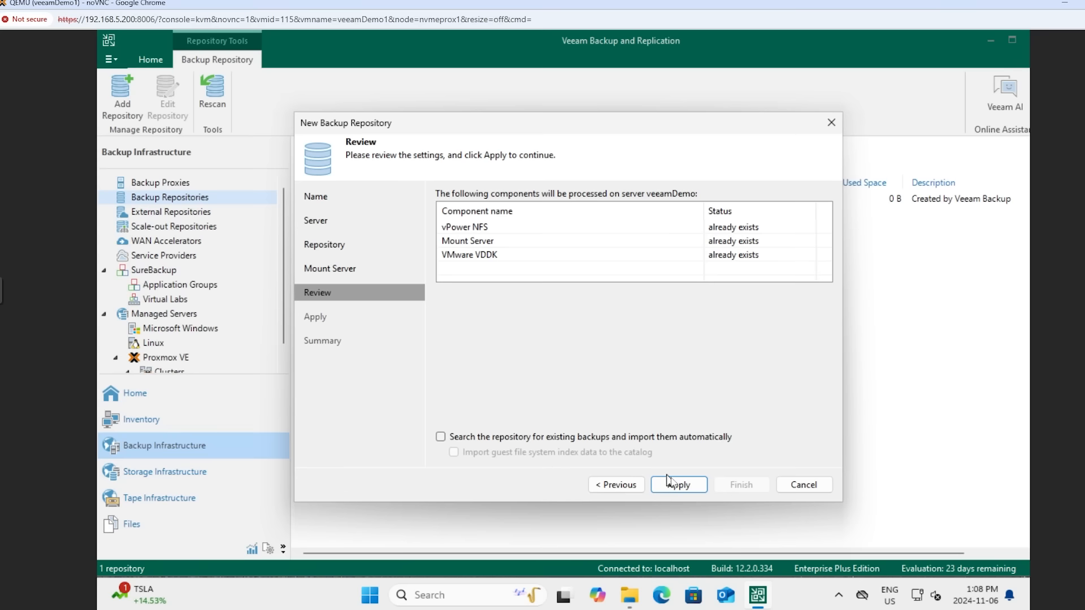
click(669, 482)
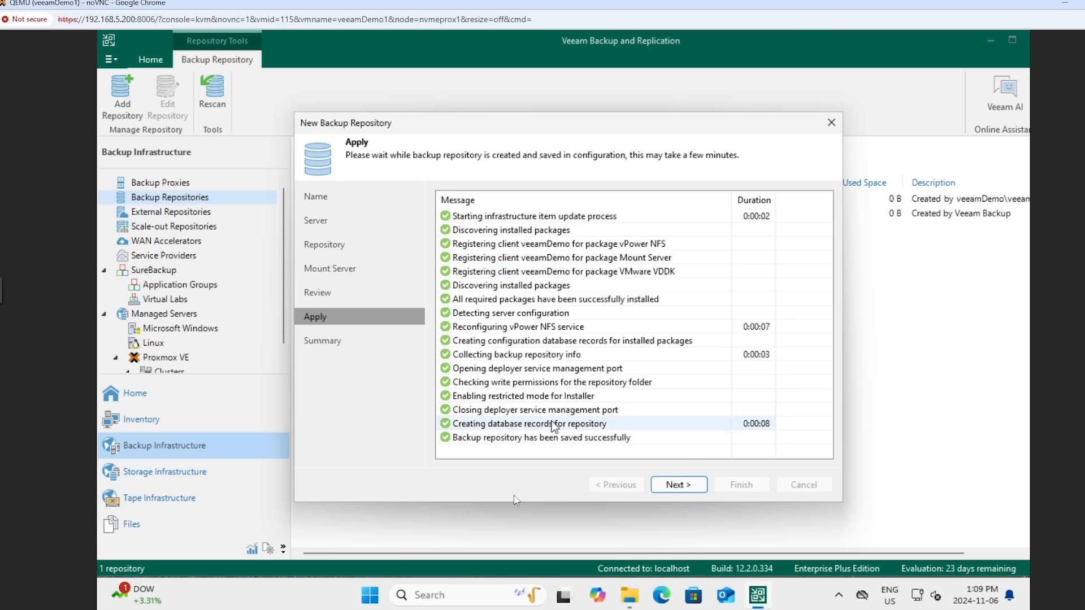
click(686, 485)
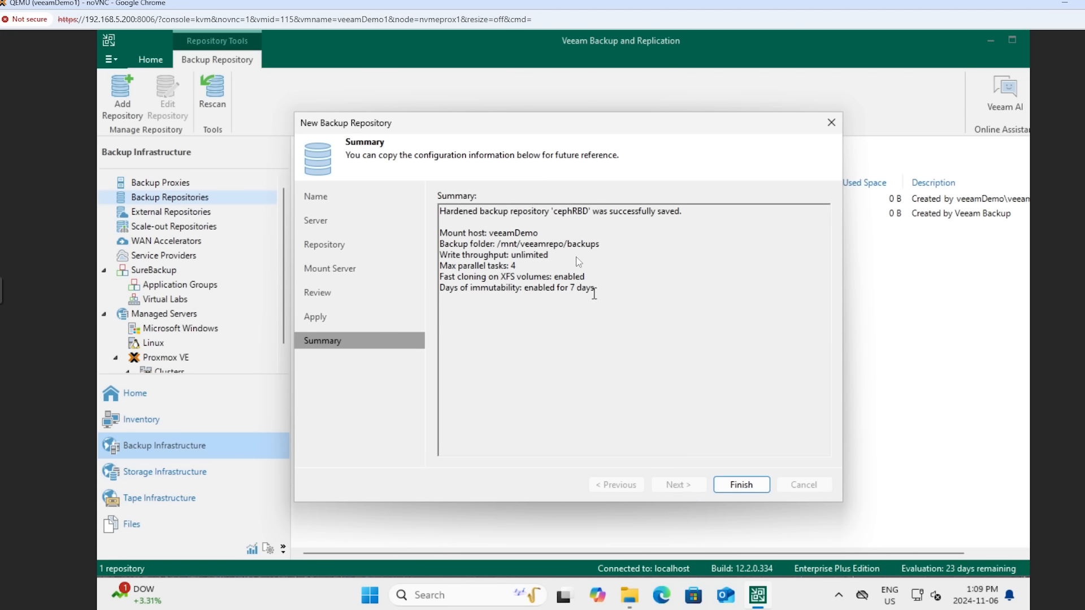
drag(604, 294, 480, 231)
click(537, 348)
click(751, 484)
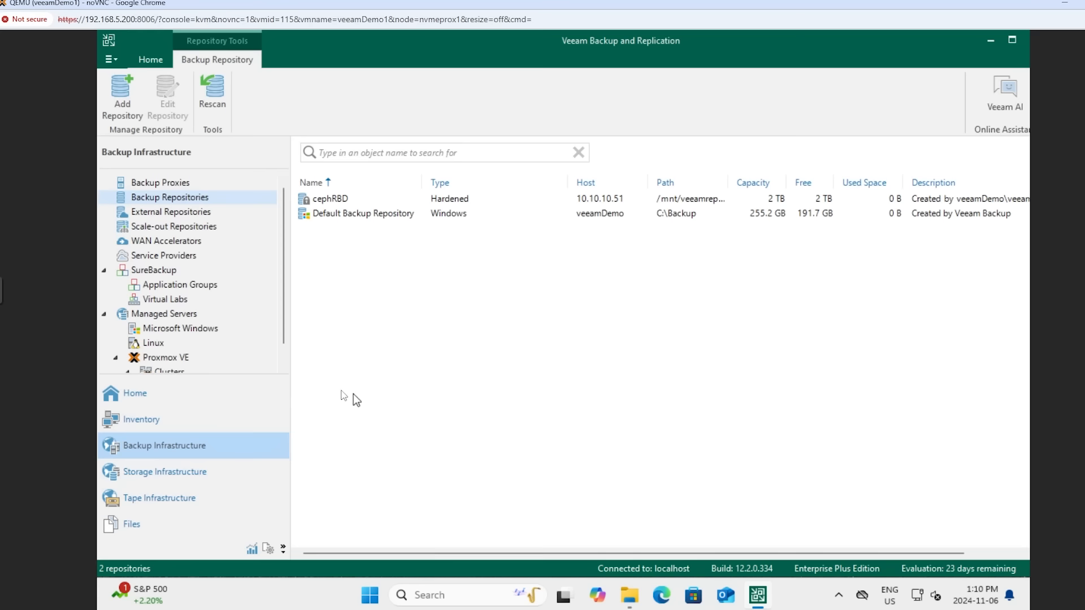
Create a new Proxmox VE backup job named "daily back up VM1" and proceed to its virtual machine selection
click(142, 418)
click(144, 400)
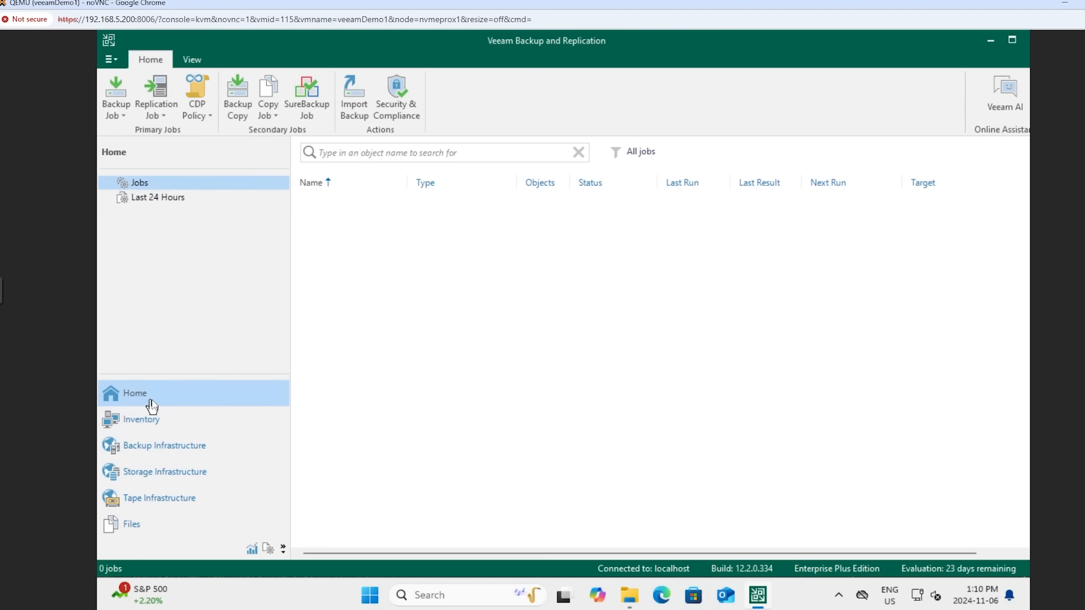
right_click(361, 256)
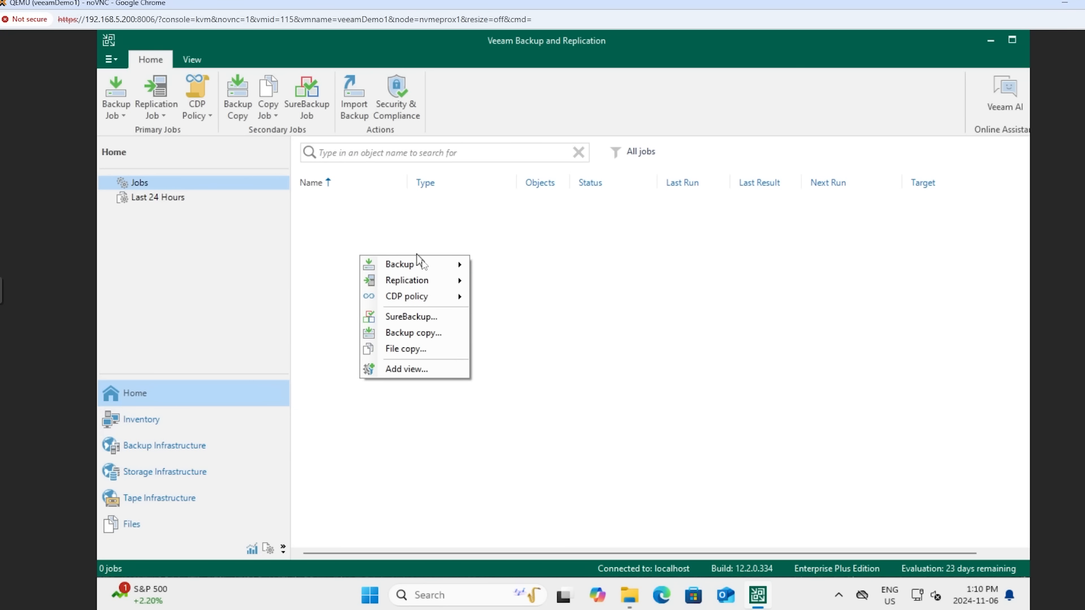
mouse_move(425, 265)
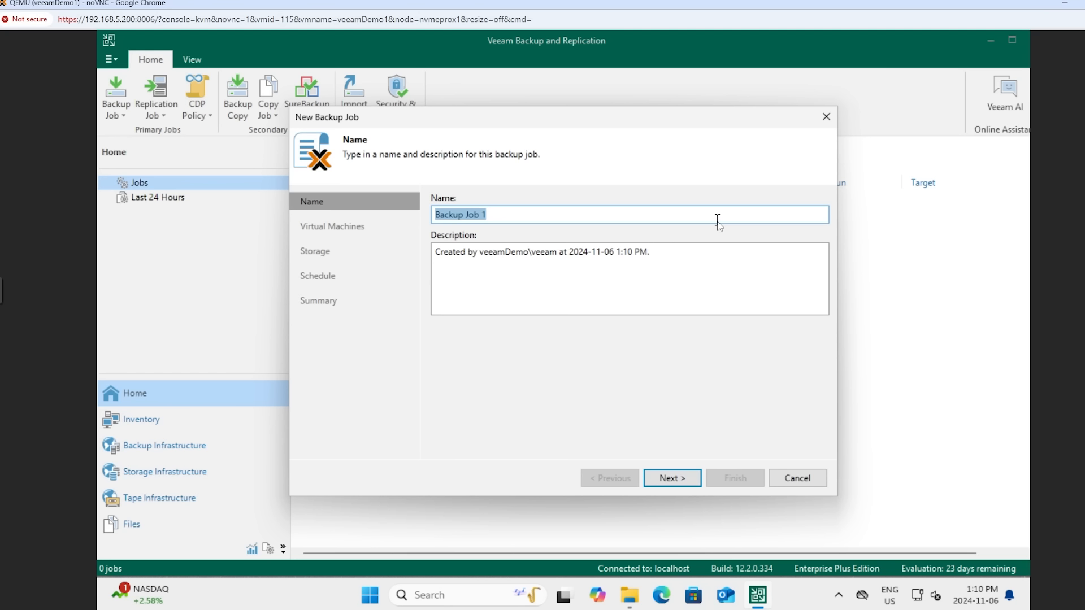
text(d)
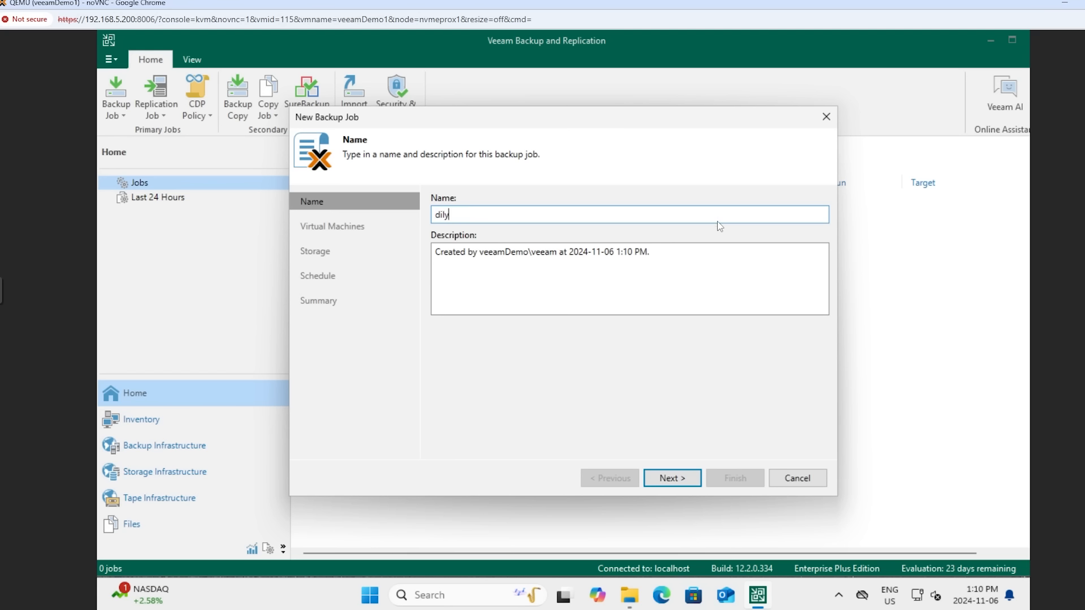
text(aily back up VM1)
click(684, 480)
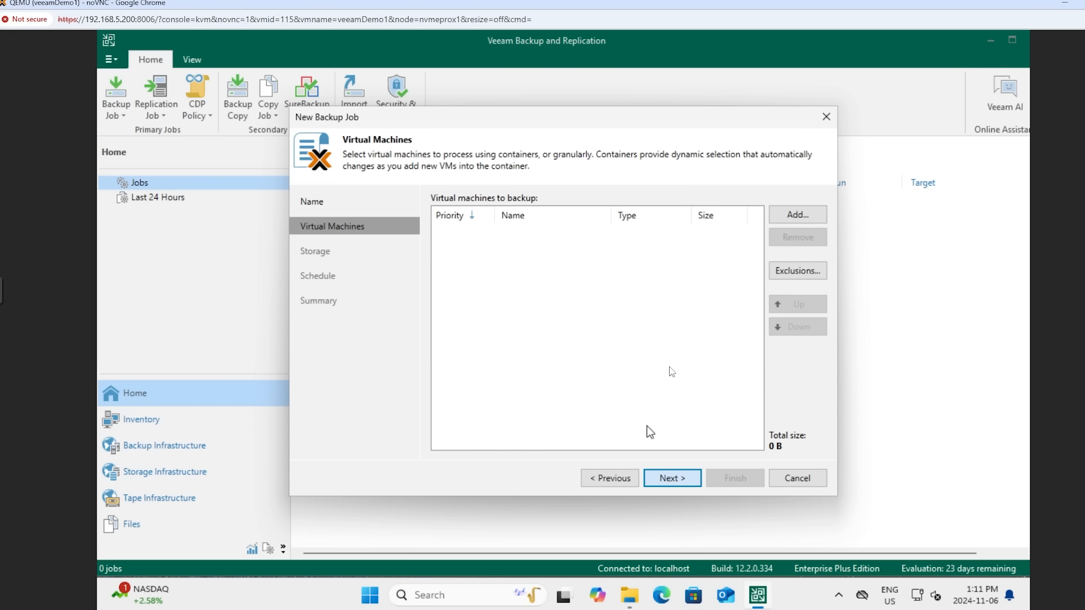
Add the cephdemoGW1 virtual machine from host 192.168.5.200 in the proxymoxy cluster to the backup job
click(792, 217)
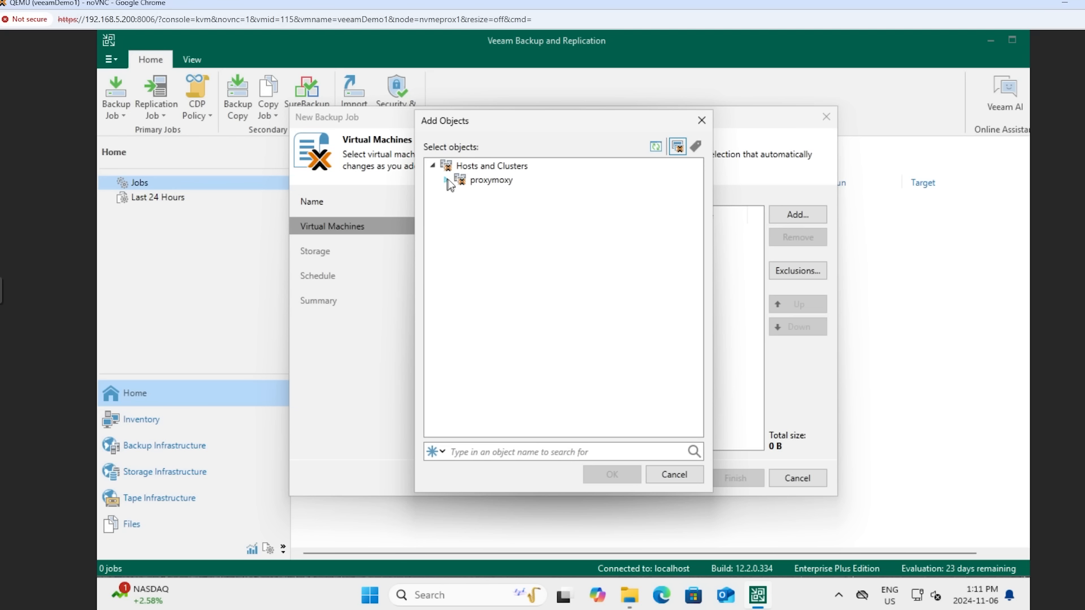
click(447, 180)
click(461, 193)
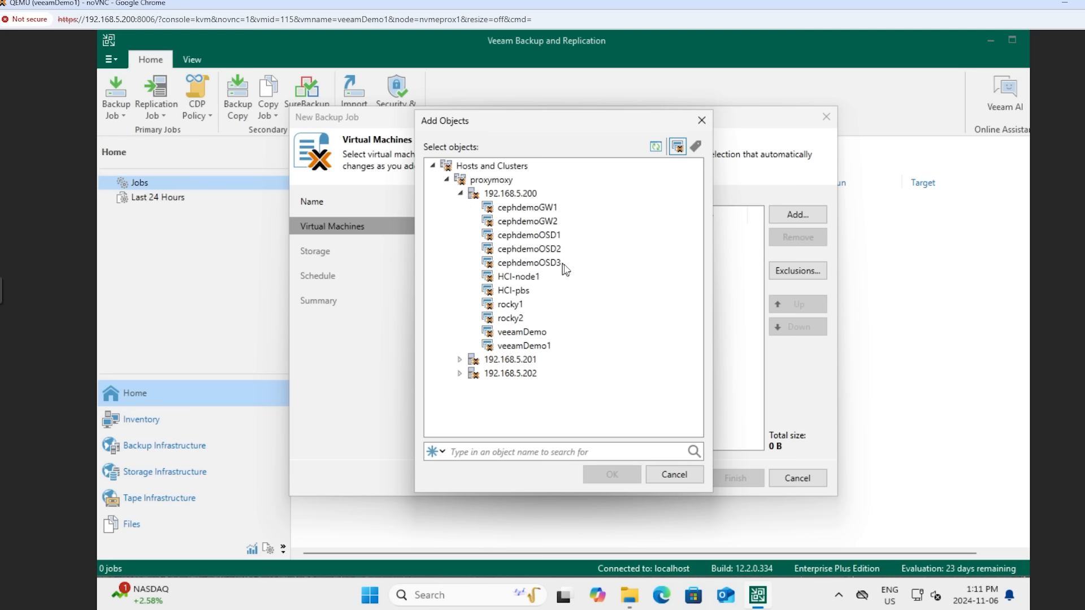
click(538, 212)
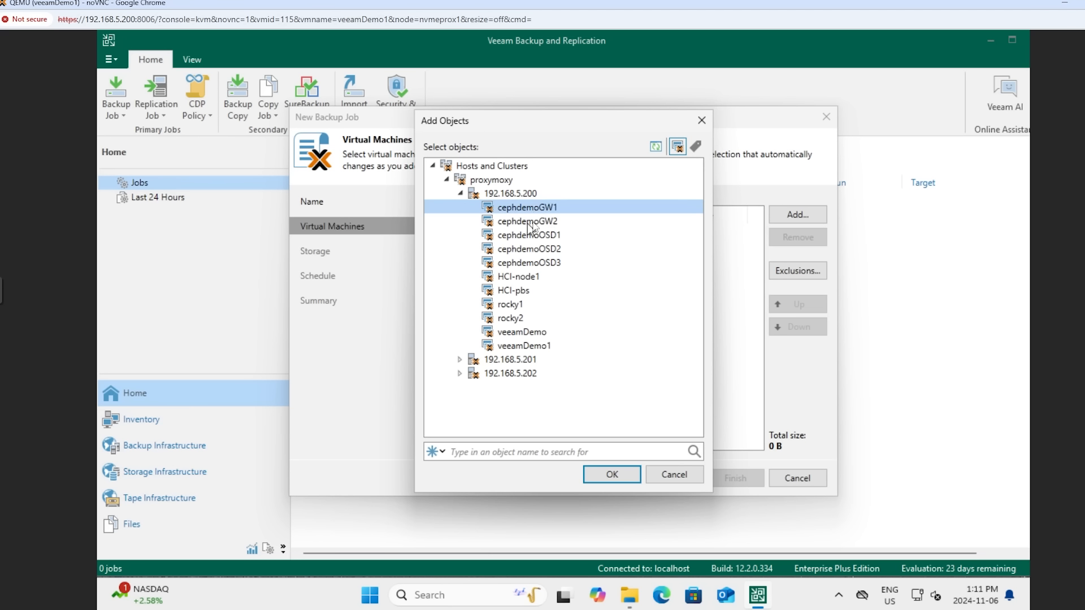
click(608, 478)
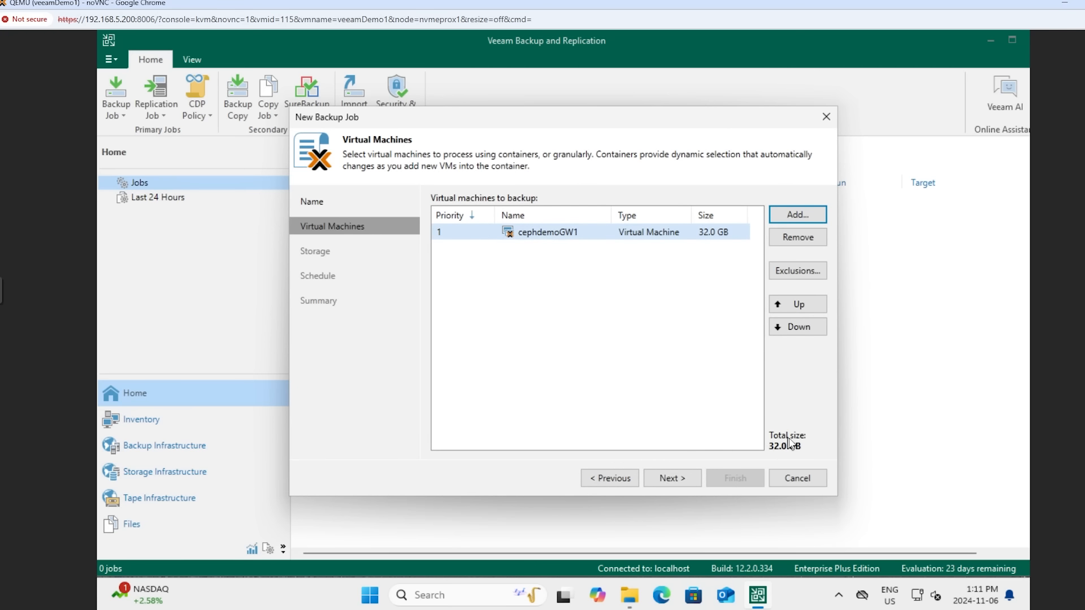
click(676, 482)
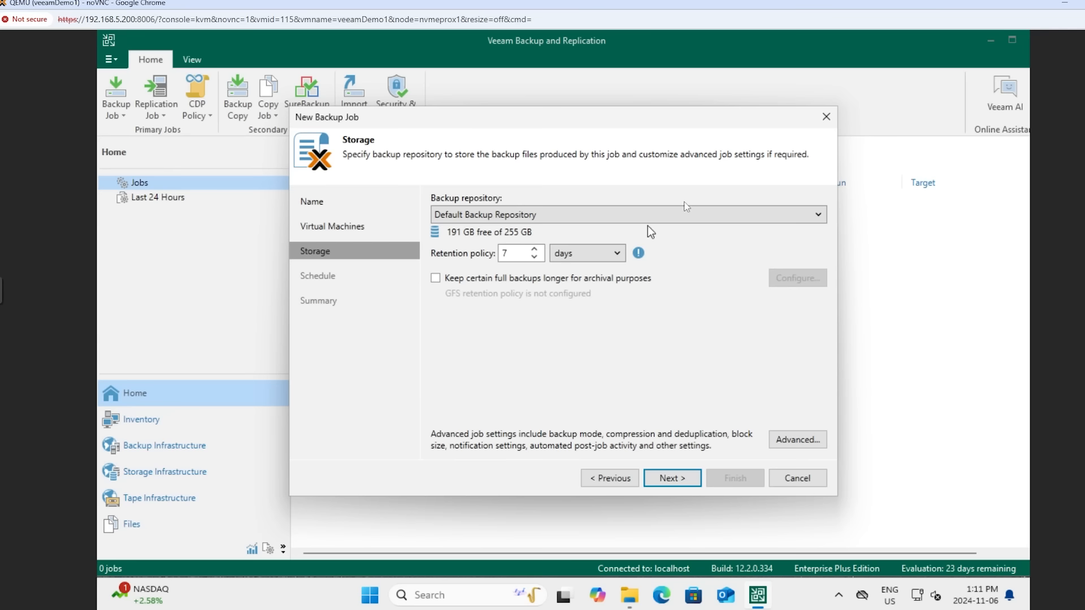
Select cephRBD as the job's backup repository and proceed to the scheduling options
click(688, 215)
click(568, 232)
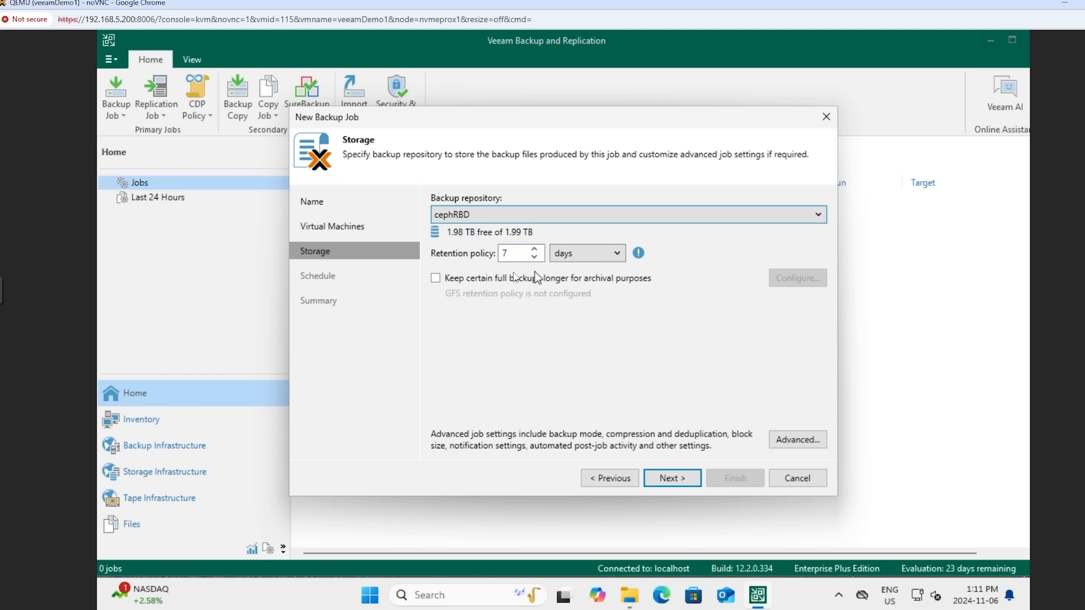
click(667, 479)
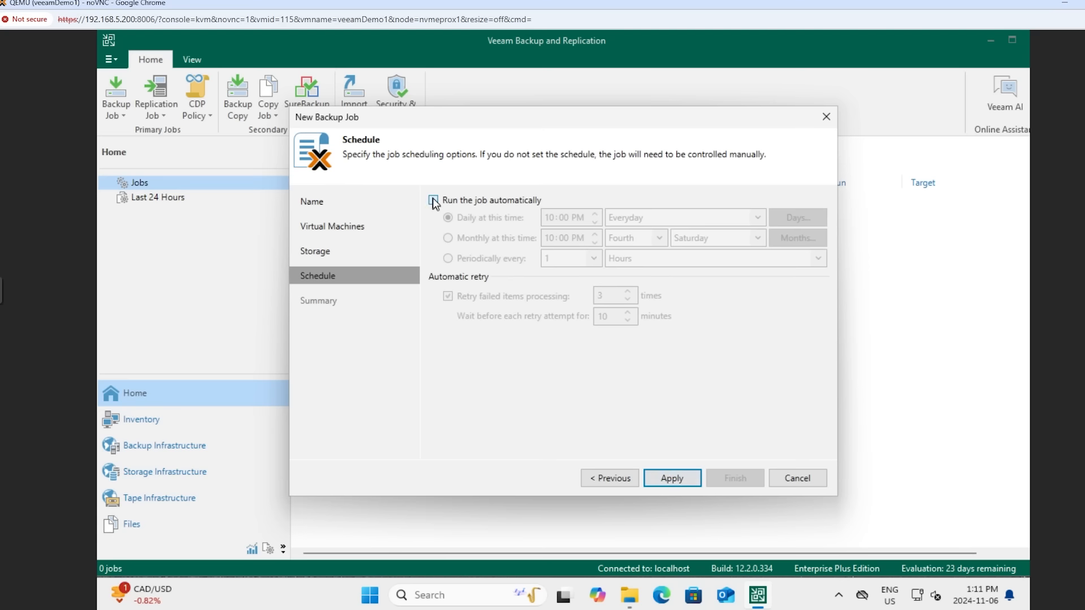
Schedule the job to run automatically every day at 10:00 PM and apply the schedule
click(434, 201)
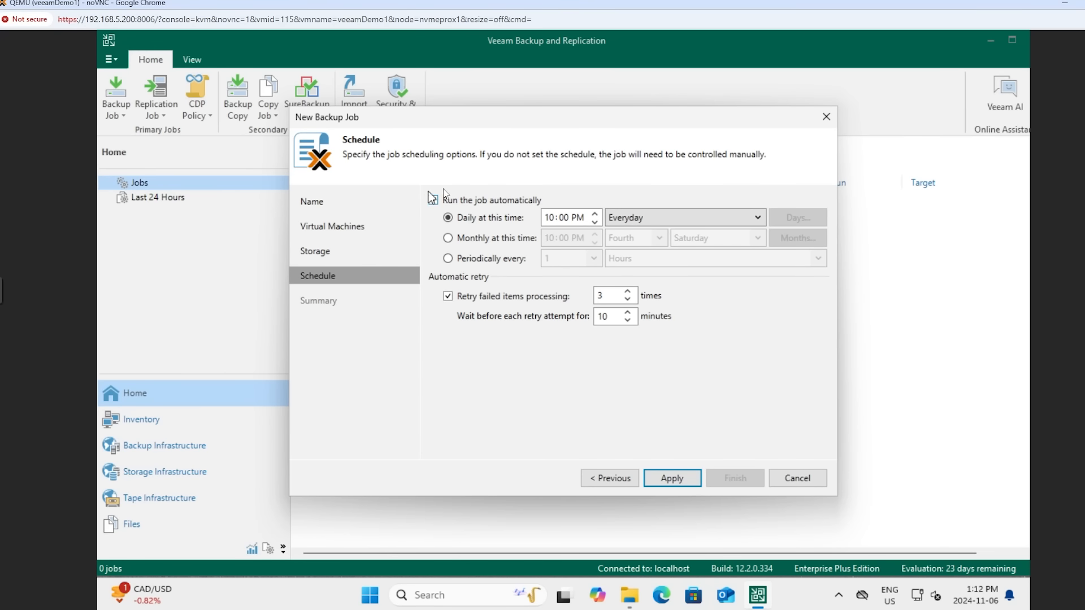
click(431, 197)
click(662, 475)
click(675, 480)
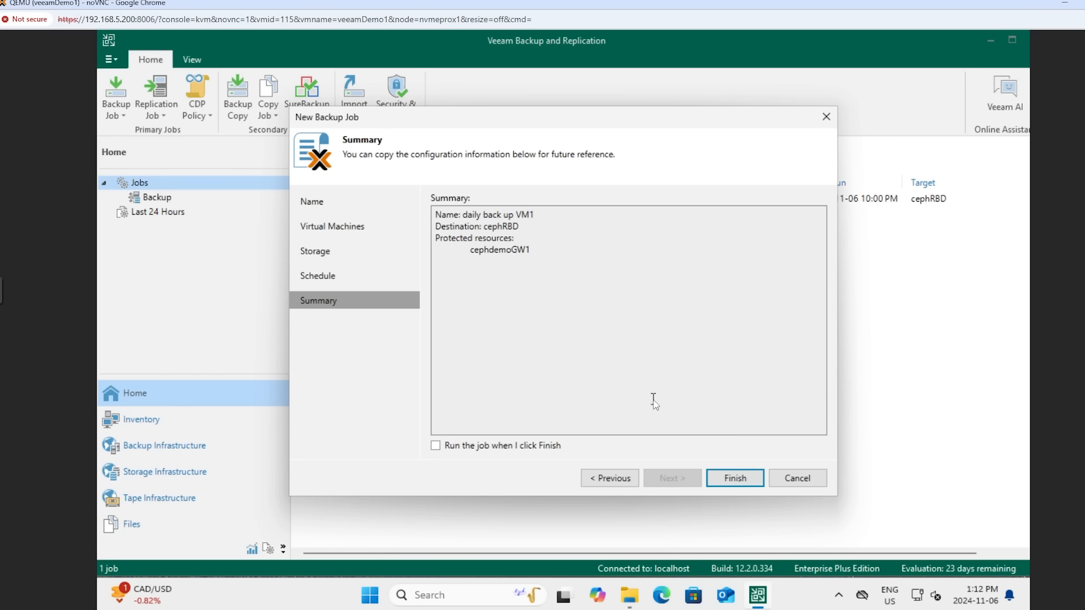
Finish the job setup with an immediate run enabled and open the running session's progress window
click(448, 451)
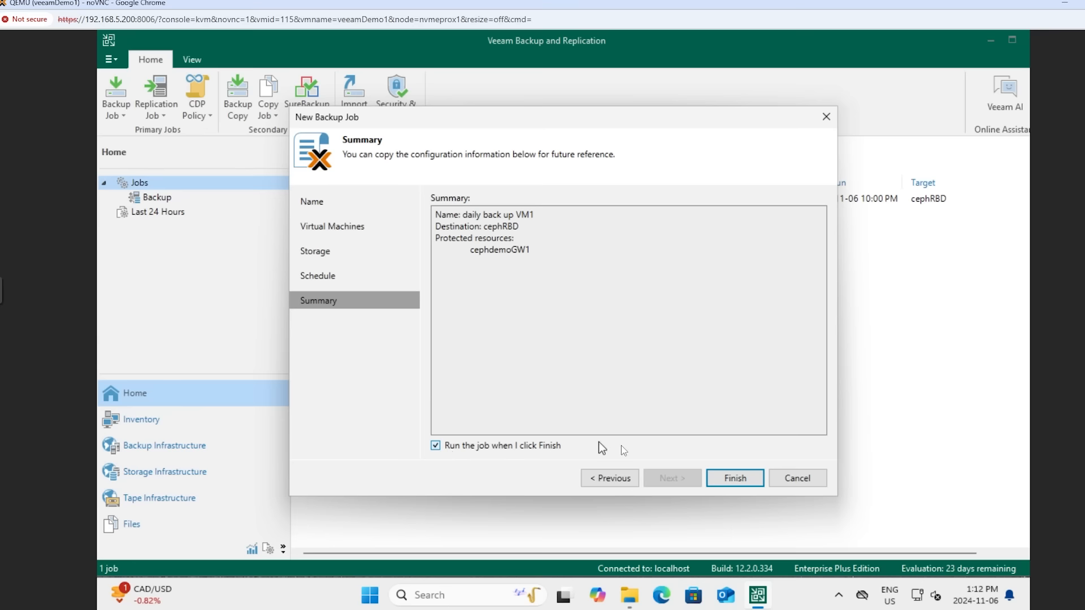
click(735, 478)
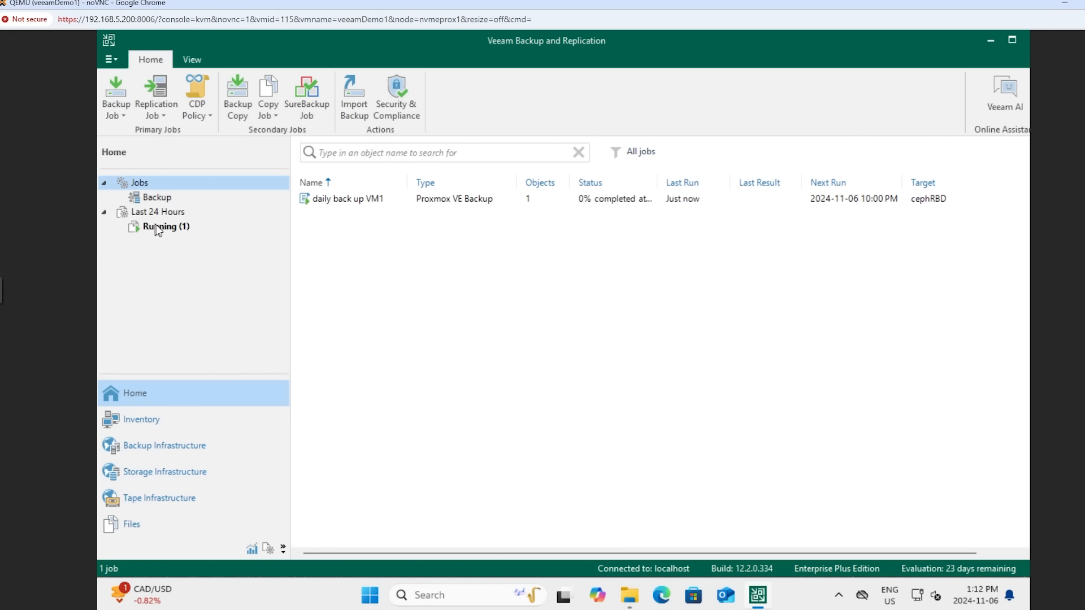
click(159, 228)
double_click(356, 199)
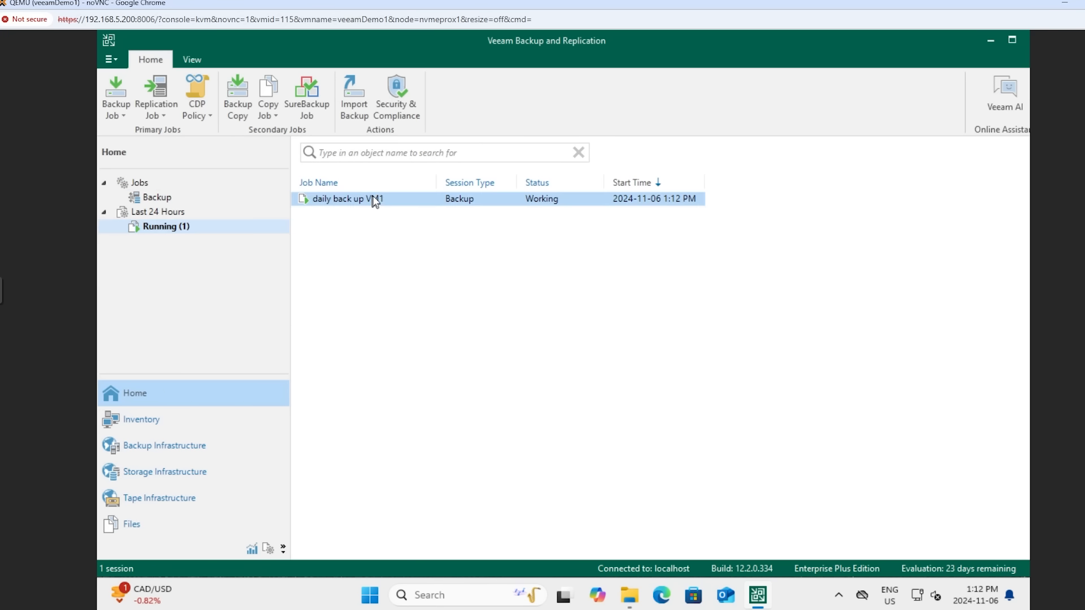
drag(625, 226, 637, 188)
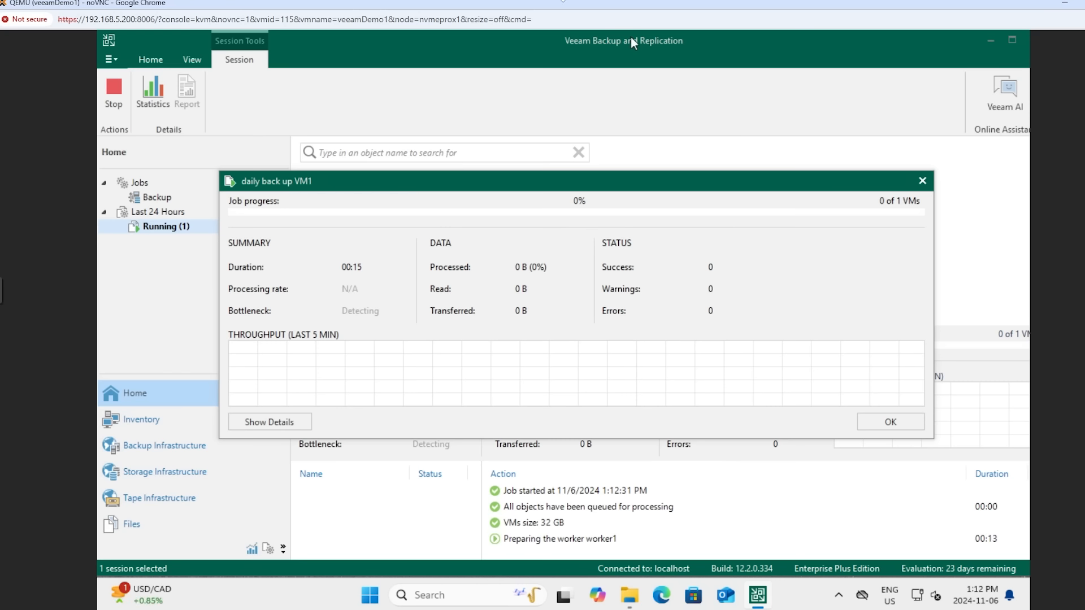
Switch to the Proxmox web interface and examine the CPU and memory usage of the worker1 virtual machine
drag(576, 4, 896, 145)
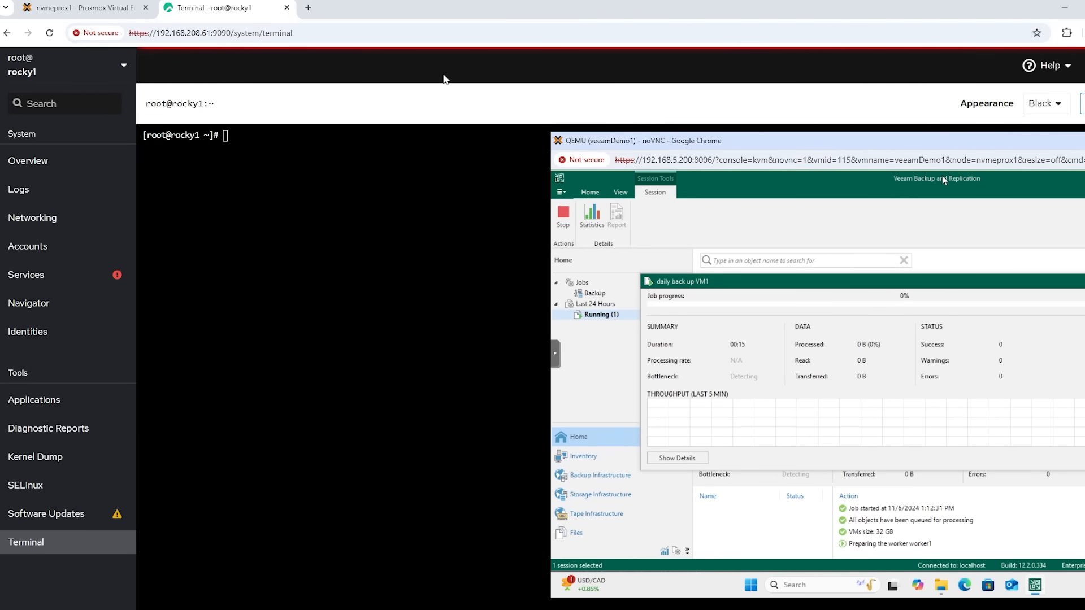
click(85, 7)
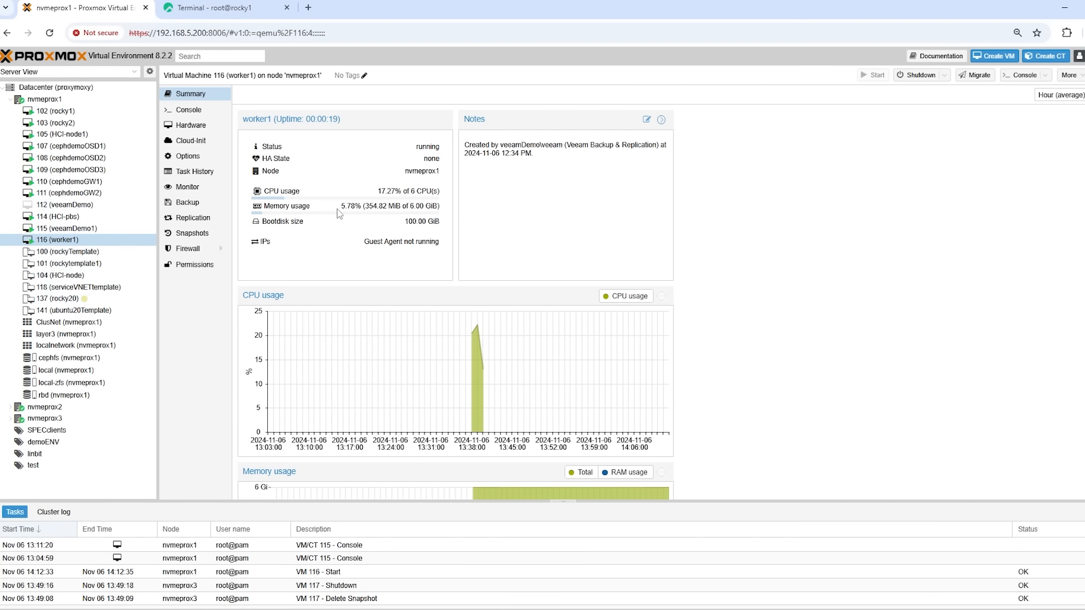
scroll(382, 199, down, 2)
scroll(384, 198, up, 2)
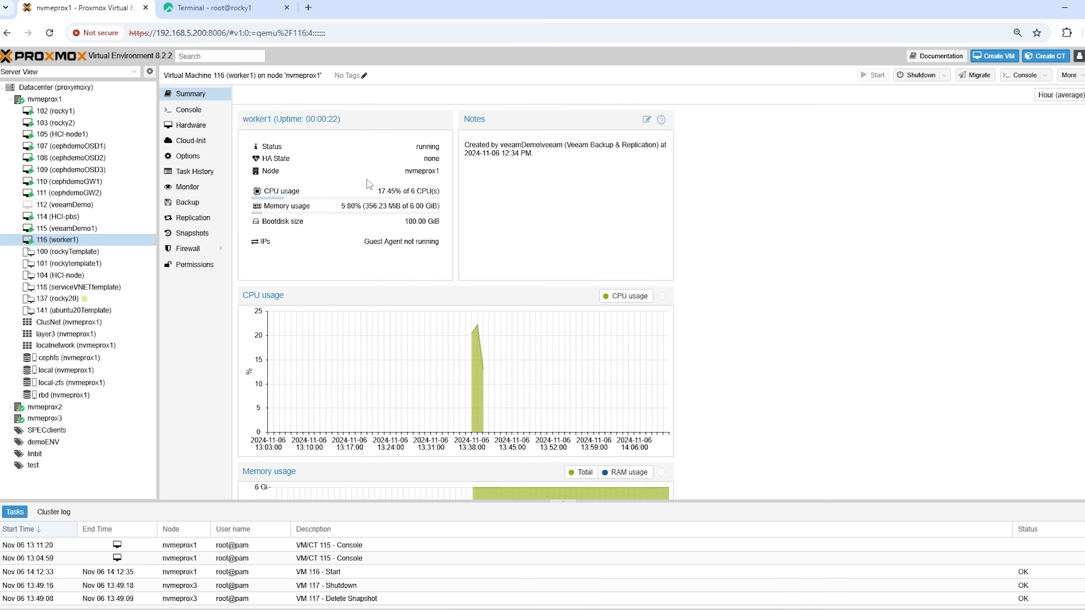
drag(374, 193, 394, 208)
click(414, 193)
click(418, 203)
click(414, 195)
click(394, 208)
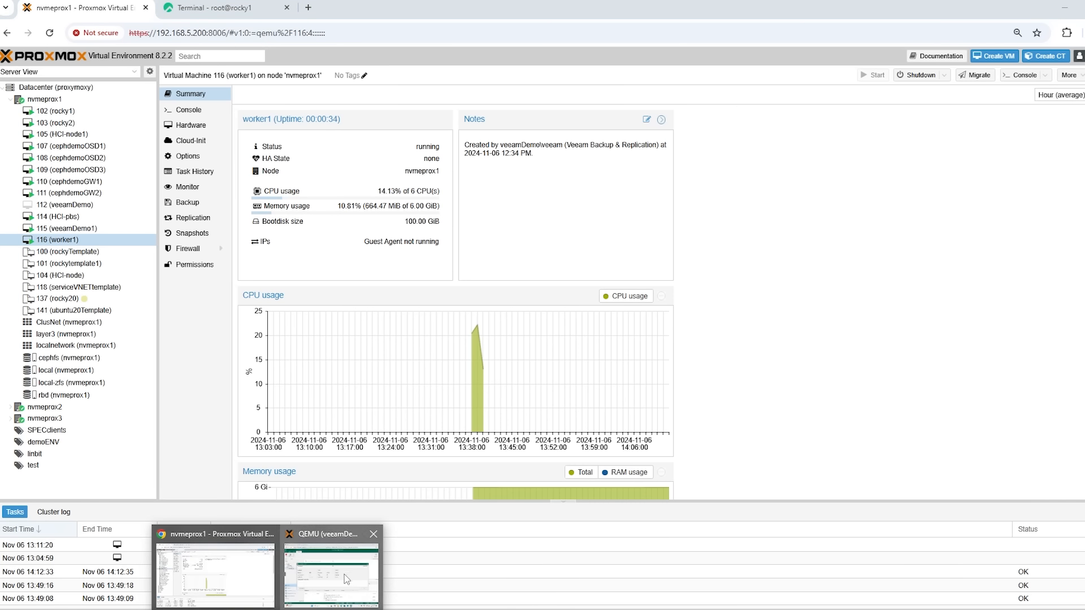
Return to the Veeam console and monitor the "daily back up VM1" job's progress and throughput through completion
click(343, 574)
drag(880, 145, 699, 35)
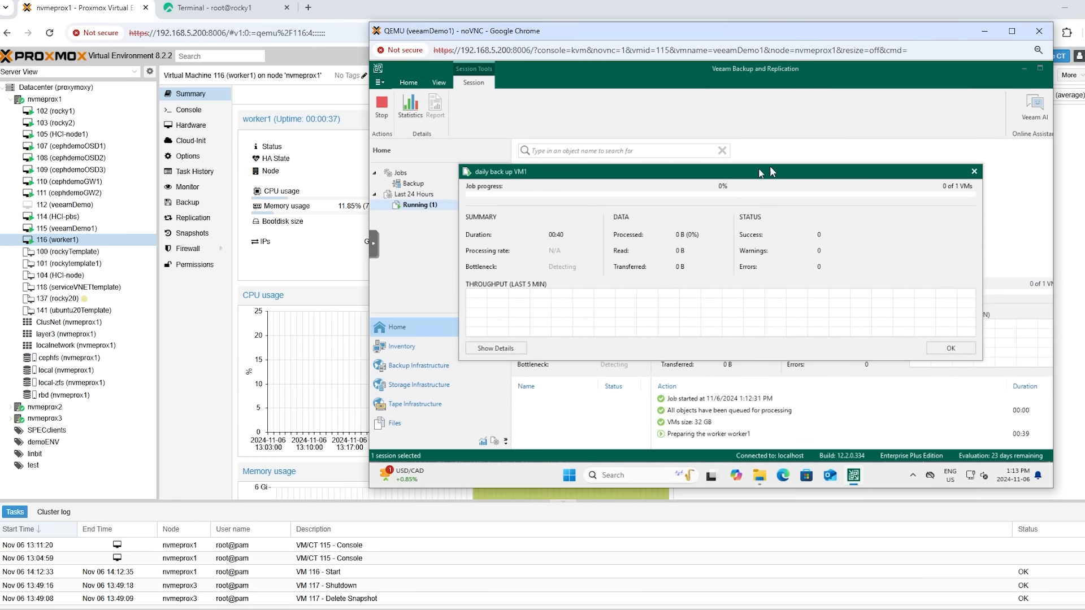
drag(779, 172, 795, 165)
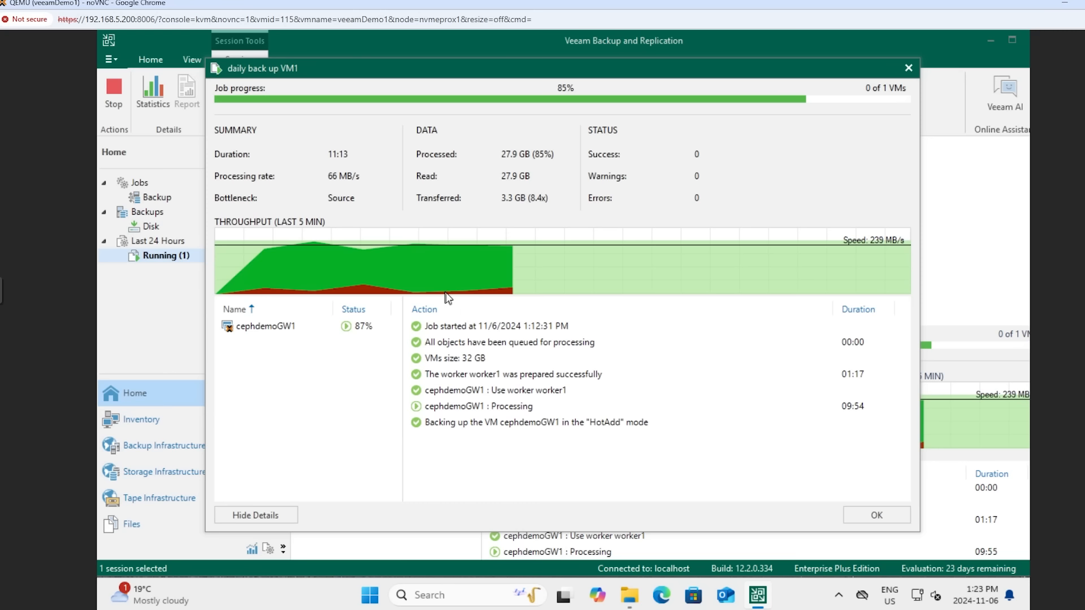
mouse_move(446, 294)
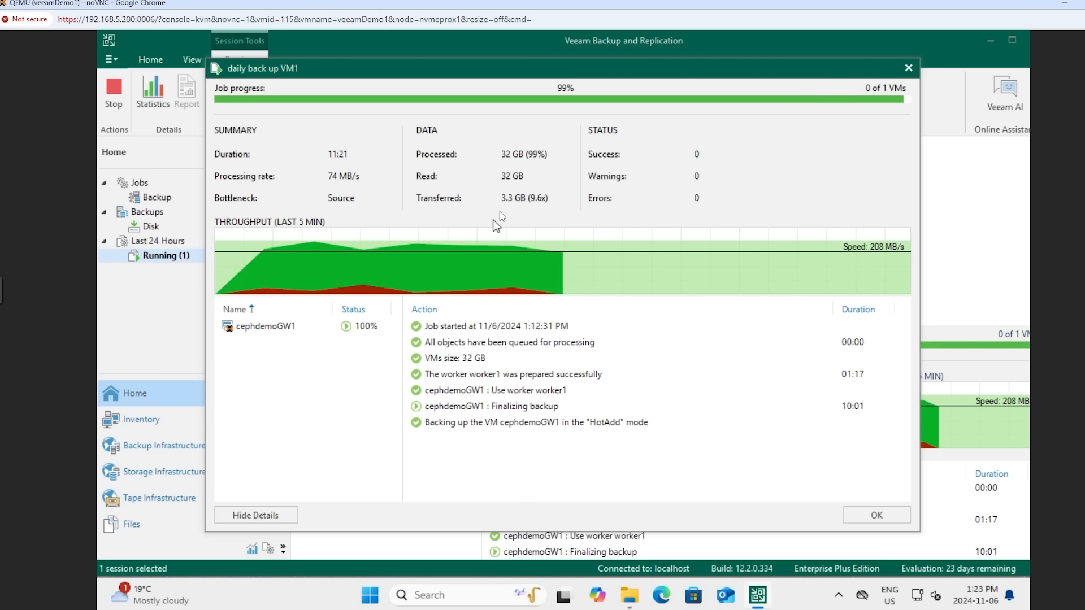
mouse_move(603, 240)
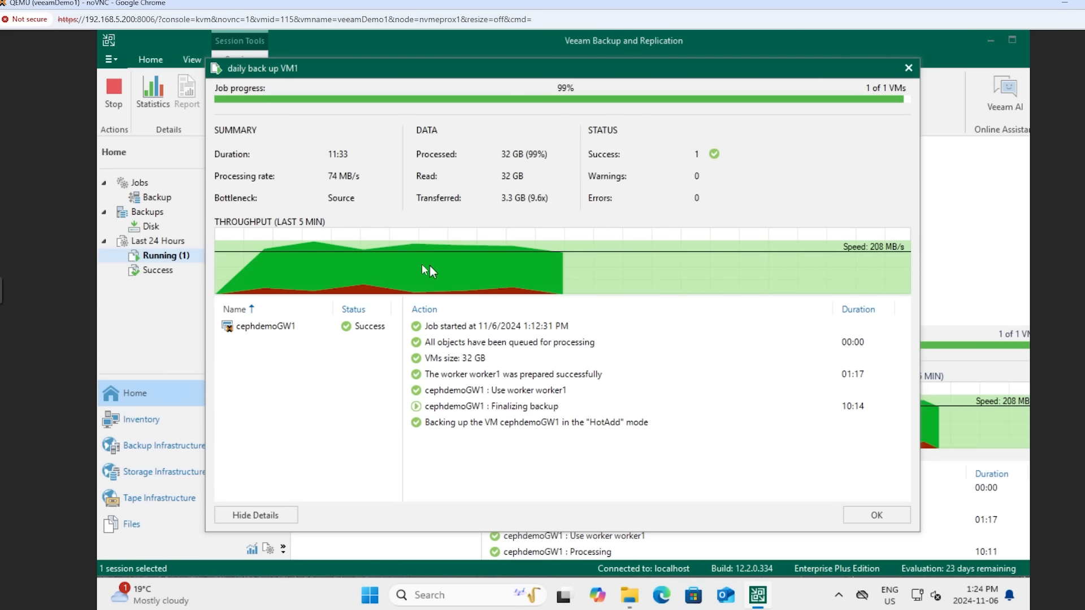
mouse_move(373, 257)
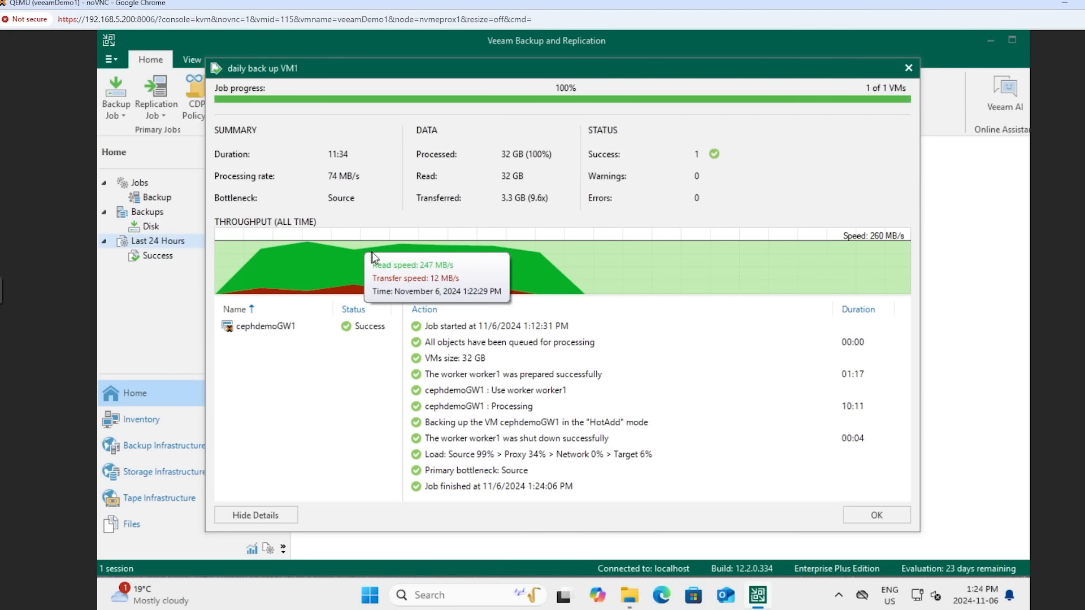